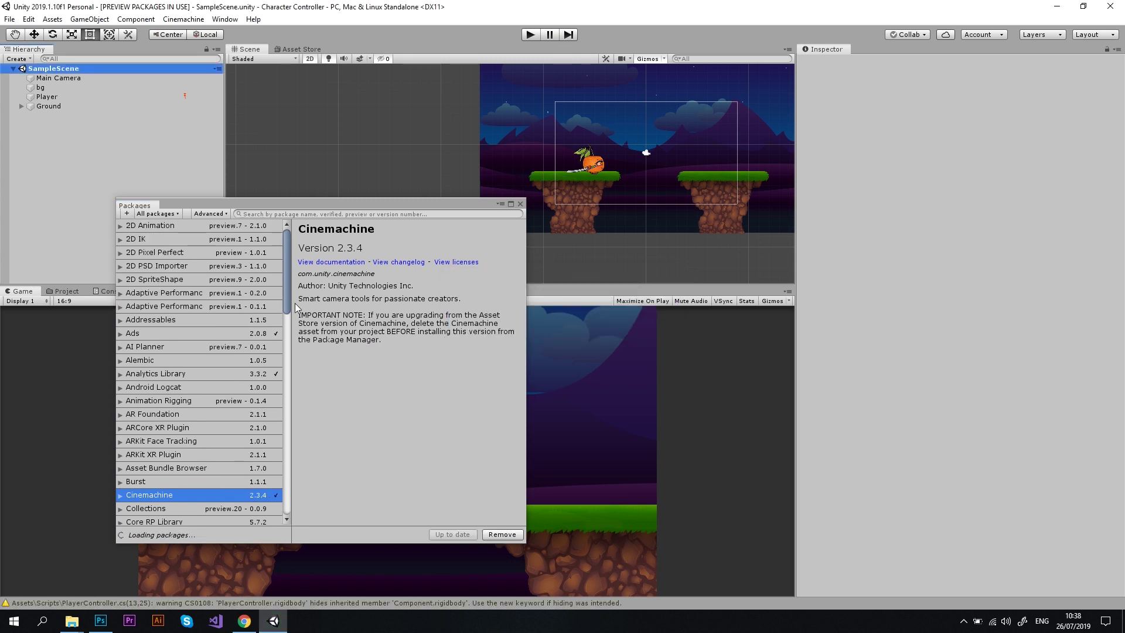
Close the Packages window and add a Cinemachine 2D camera to SampleScene.
{"action": "left_click", "coordinate": [520, 204]}
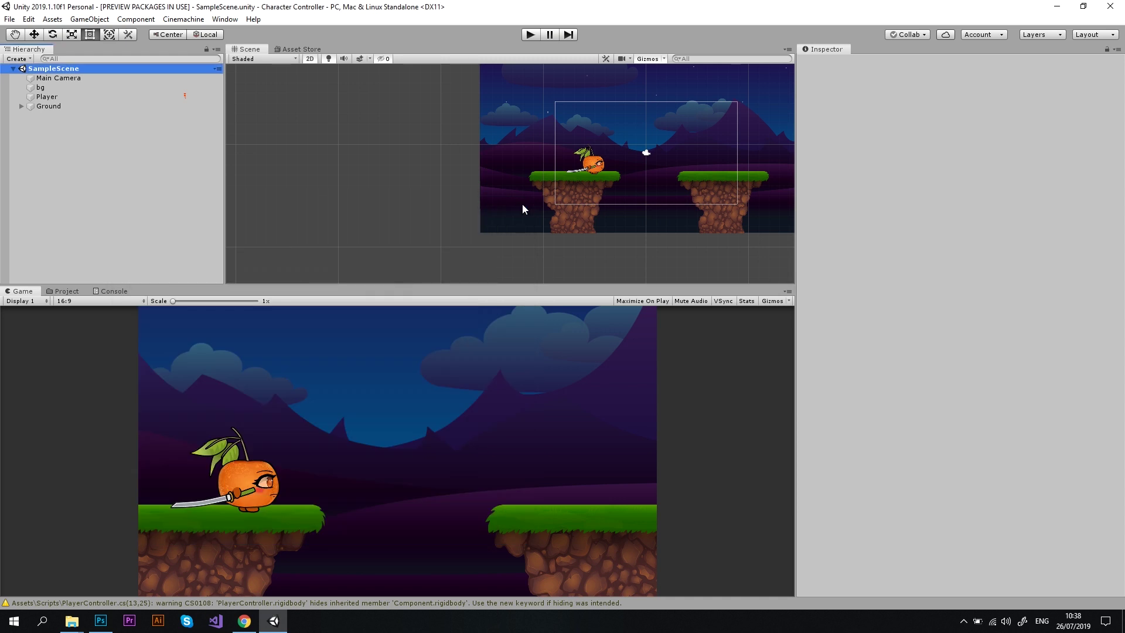
{"action": "left_click", "coordinate": [182, 20]}
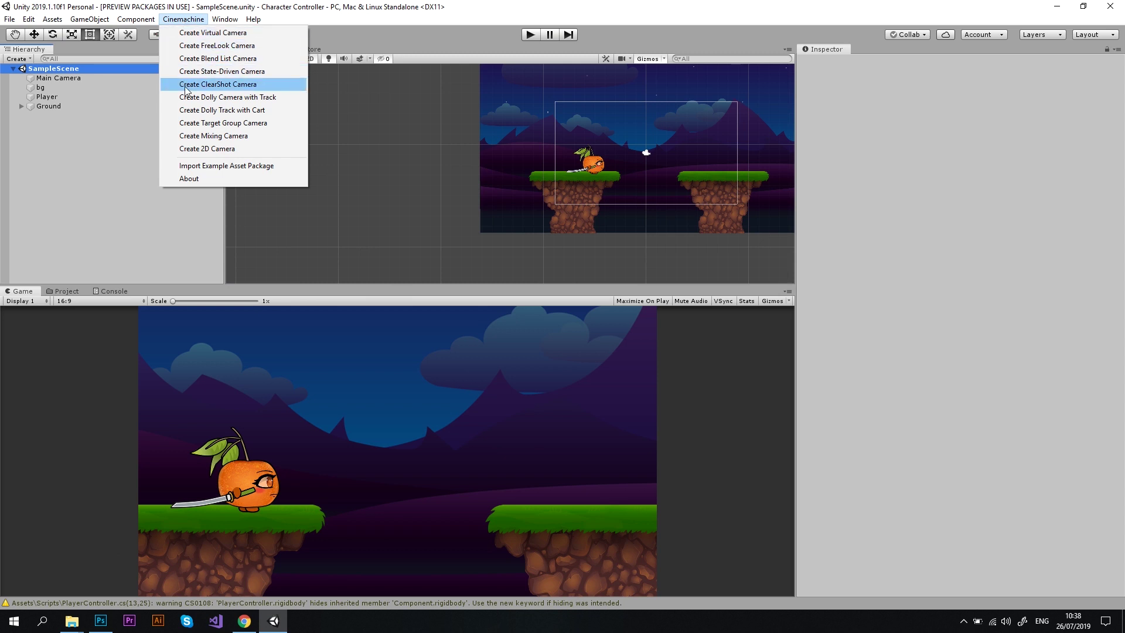
{"action": "left_click", "coordinate": [184, 150]}
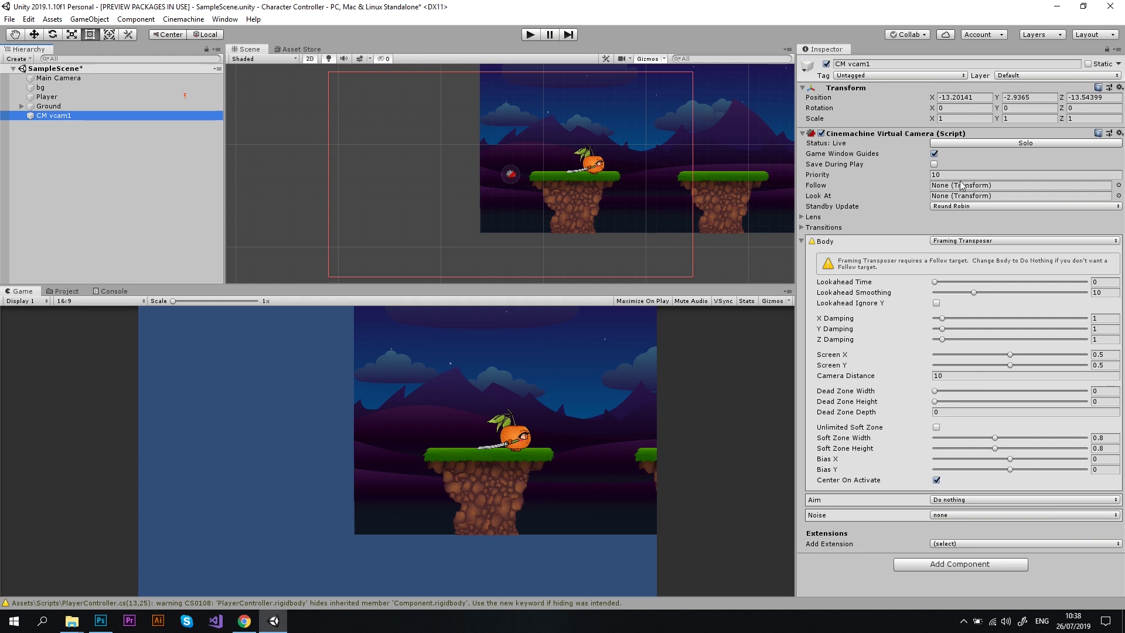
Expand the lens settings of the new virtual camera and set its Orthographic Size to 5.
{"action": "left_click", "coordinate": [802, 217]}
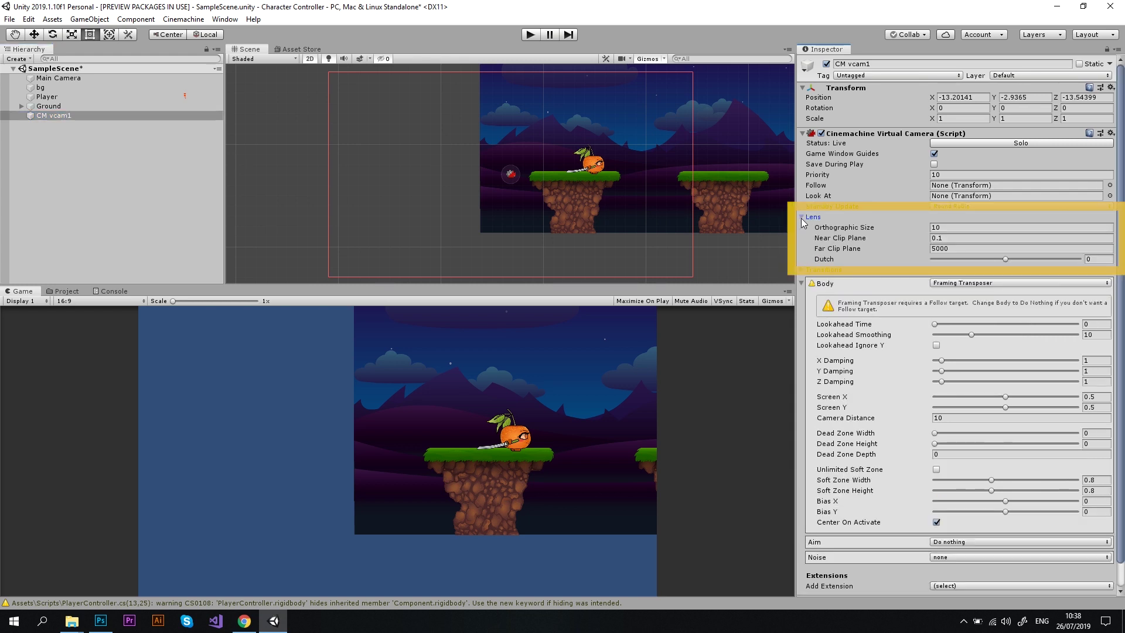
{"action": "double_click", "coordinate": [946, 227]}
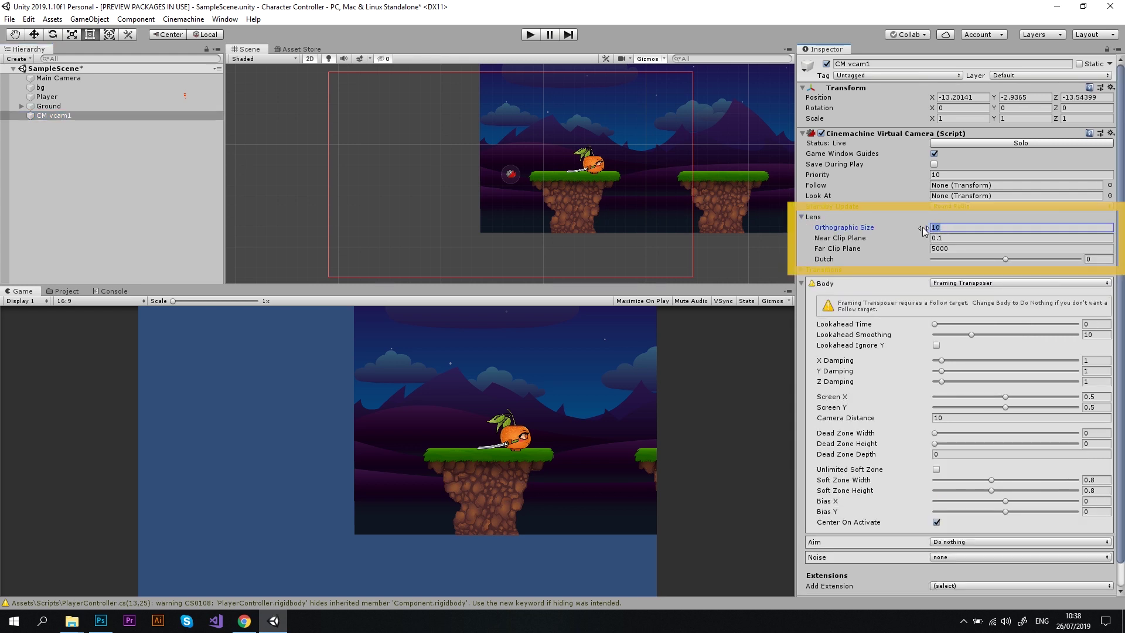
{"action": "type", "text": "5"}
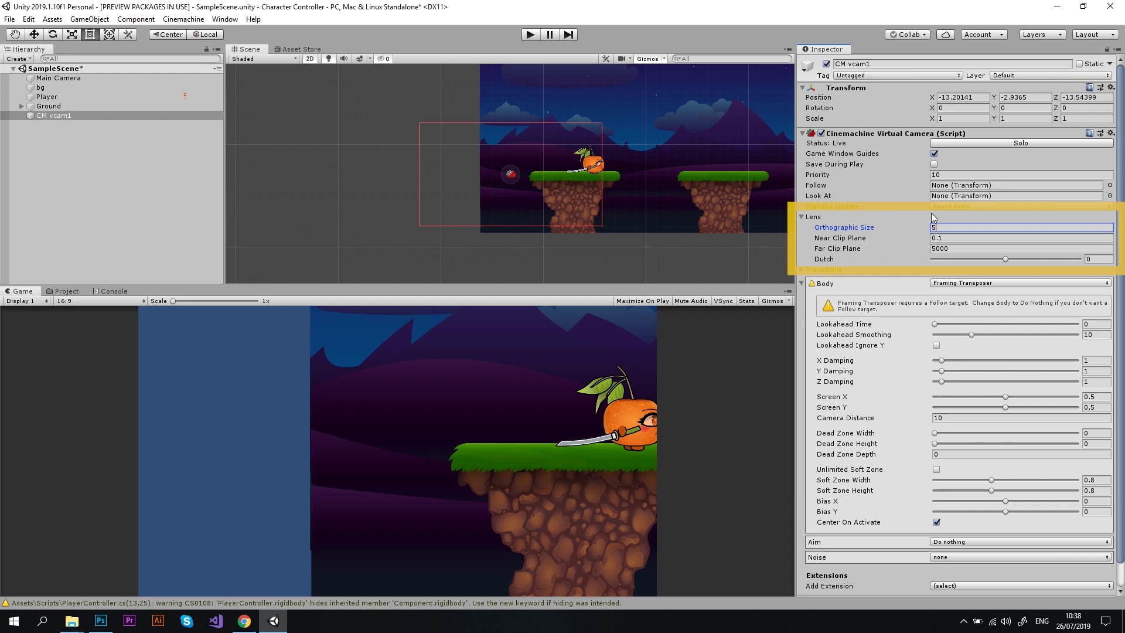
Try to set the Main Camera's orthographic Size to 7 directly on its Camera component.
{"action": "left_click", "coordinate": [56, 78]}
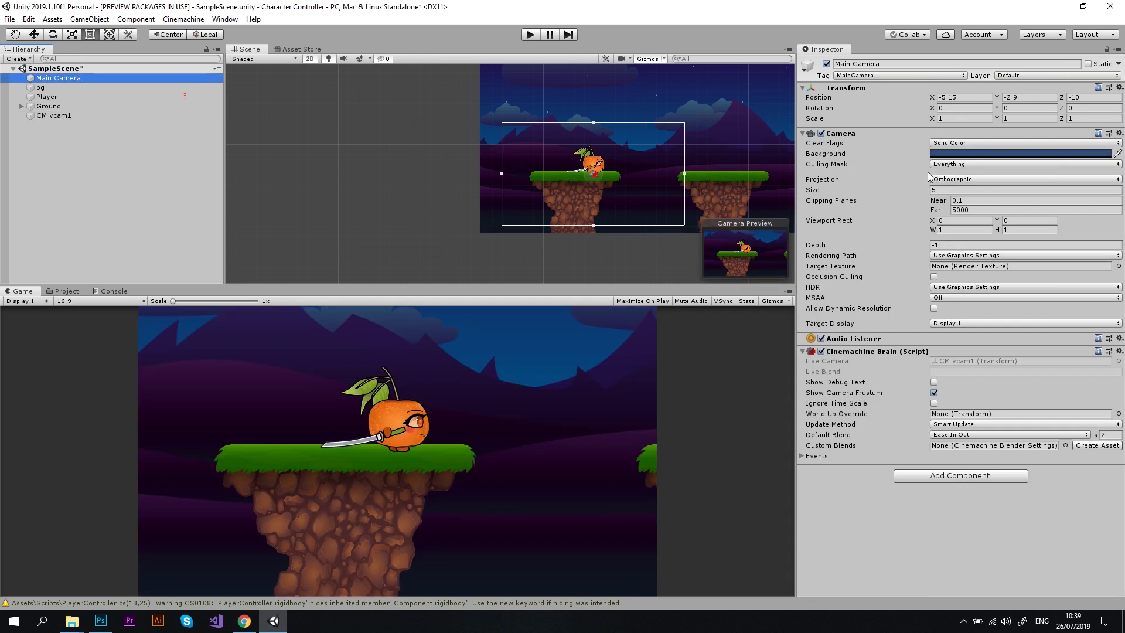
{"action": "left_click", "coordinate": [940, 190]}
{"action": "type", "text": "7"}
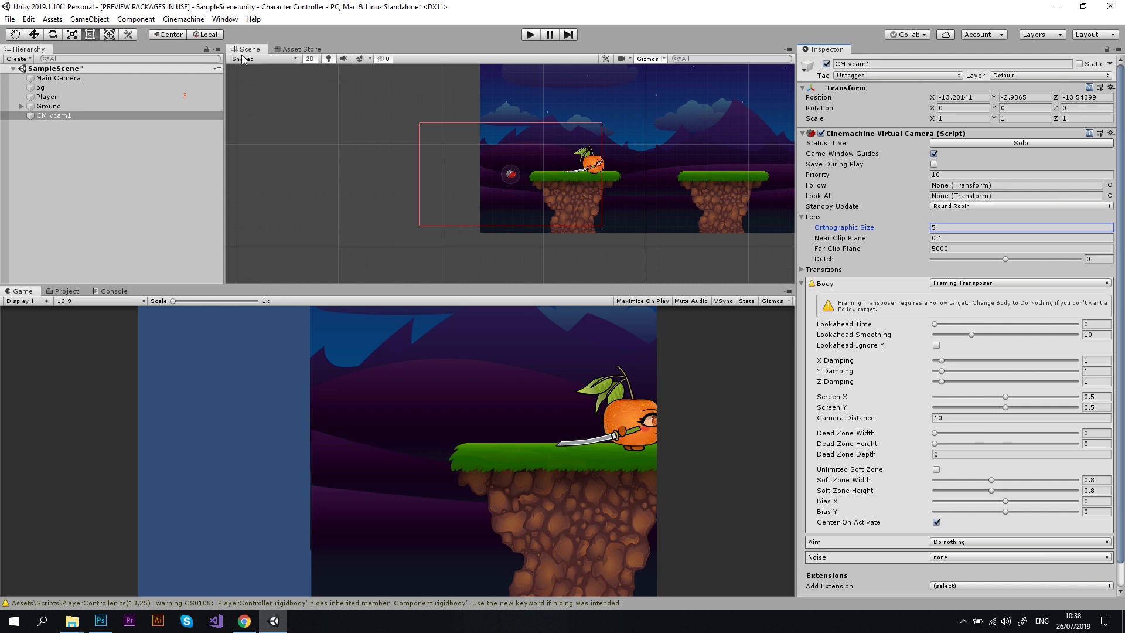
Assign Player as the Follow target of CM vcam1 and set the camera's Screen Y to 0.7.
{"action": "left_click", "coordinate": [49, 99]}
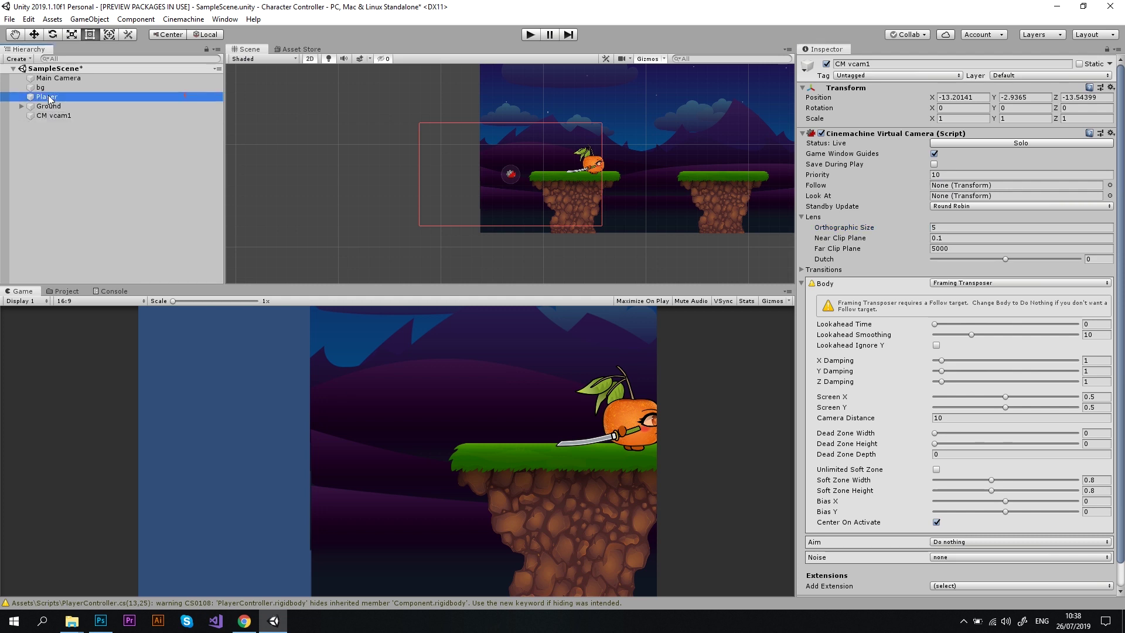
{"action": "left_click_drag", "start_coordinate": [49, 98], "coordinate": [945, 188]}
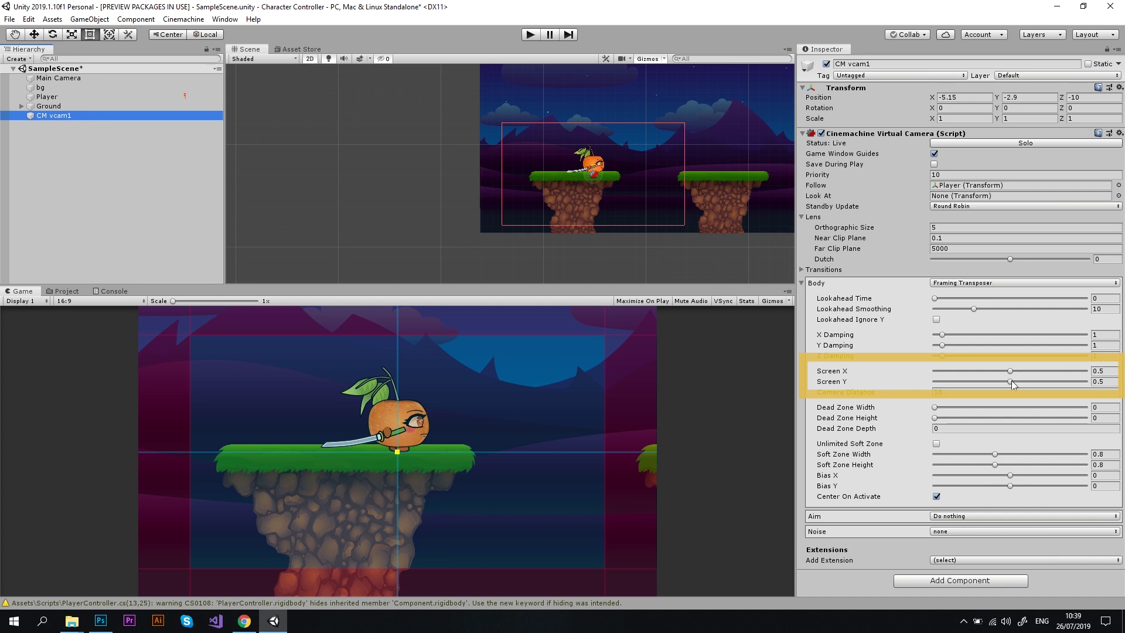
{"action": "left_click_drag", "start_coordinate": [1012, 380], "coordinate": [1039, 379]}
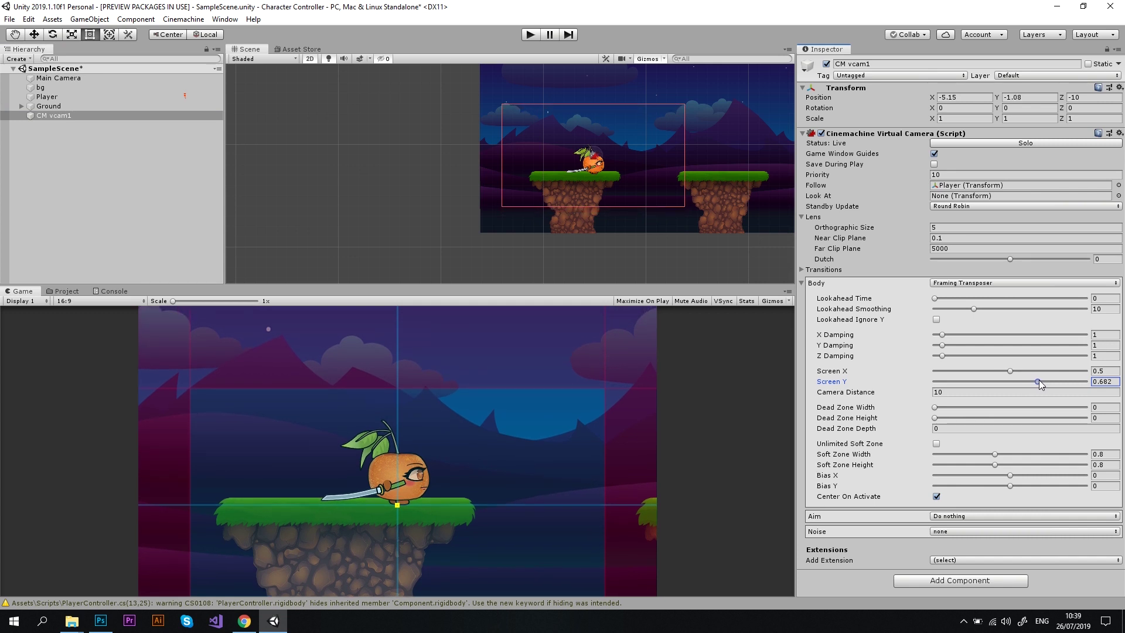
{"action": "left_click_drag", "start_coordinate": [1111, 382], "coordinate": [1099, 381]}
{"action": "type", "text": "7"}
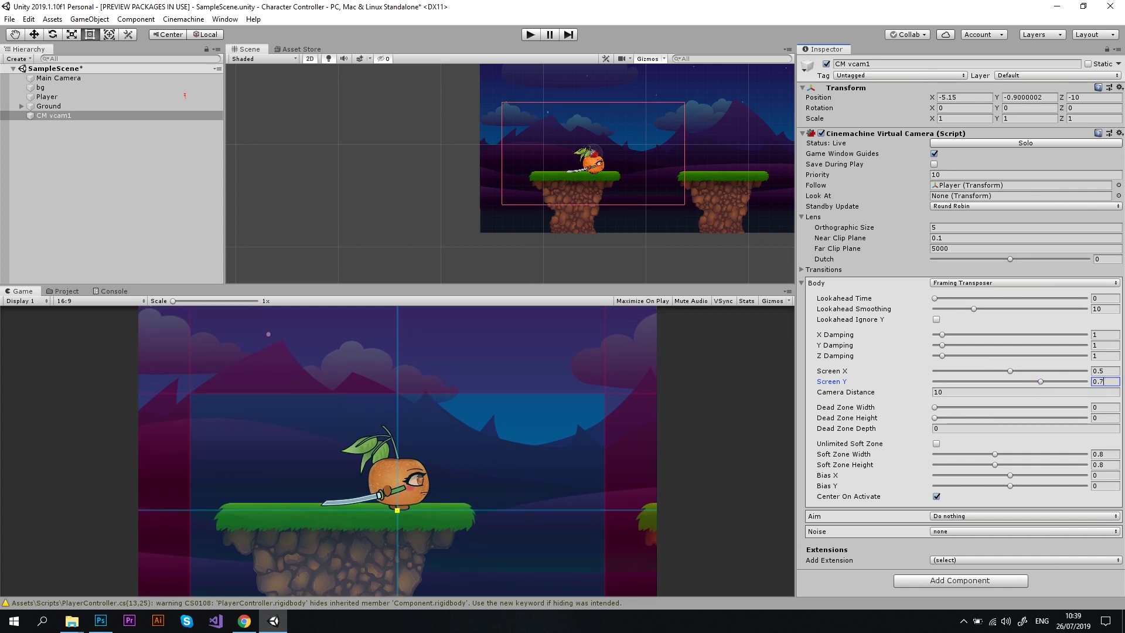
Select Main Camera and play-test how the view follows the character running and jumping in both directions, ending play mode when done.
{"action": "left_click", "coordinate": [58, 78]}
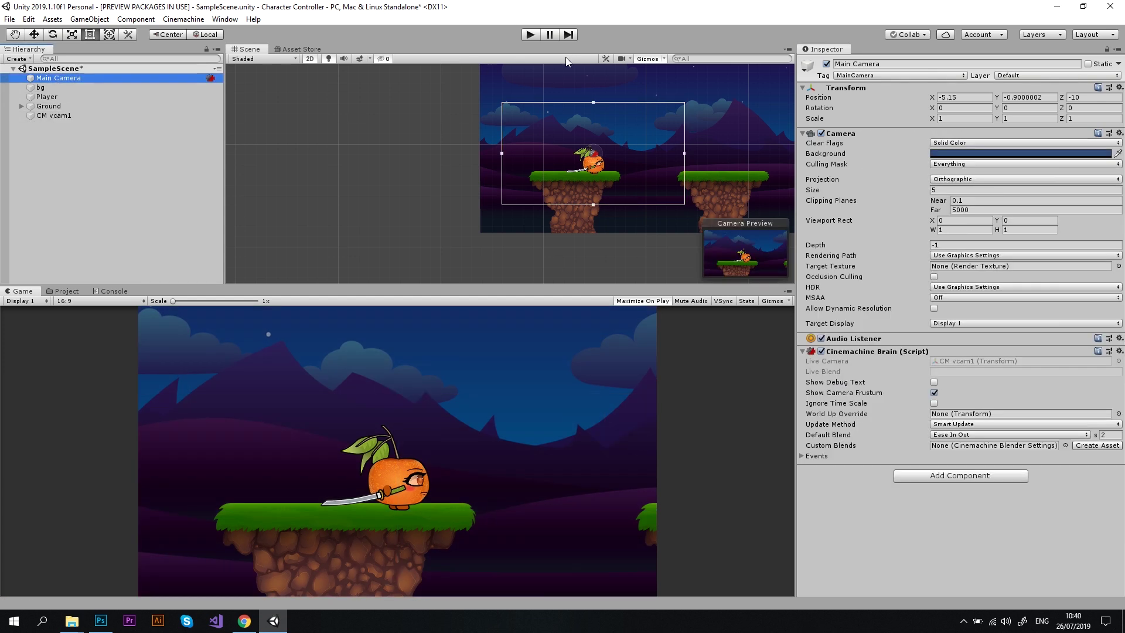
{"action": "left_click", "coordinate": [530, 34]}
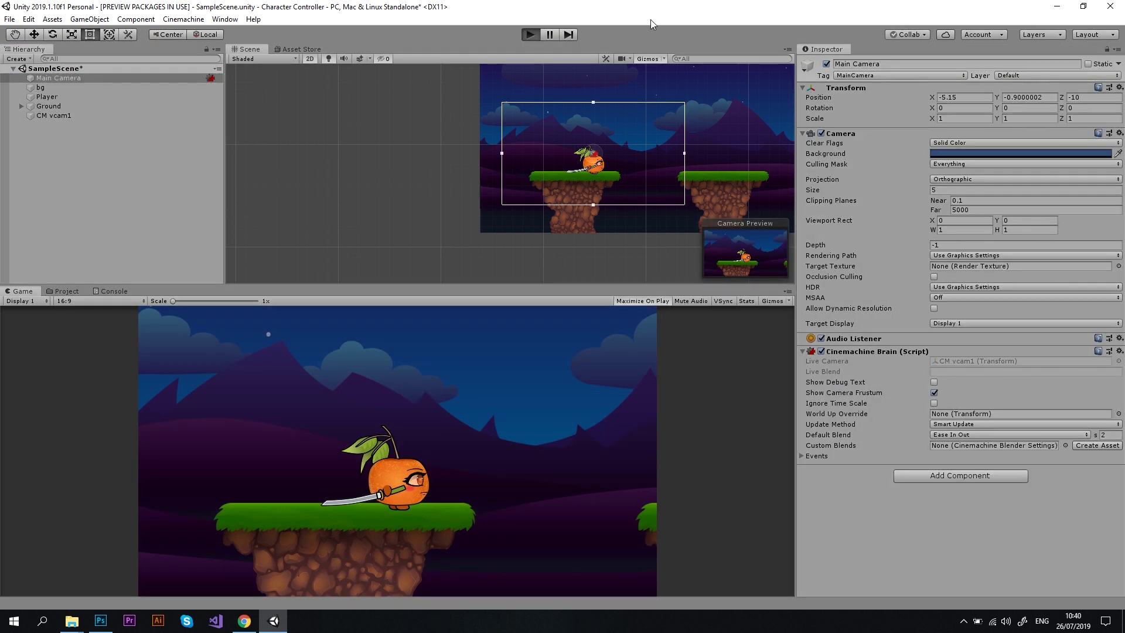
{"action": "key", "text": "Right"}
{"action": "key", "text": "Up"}
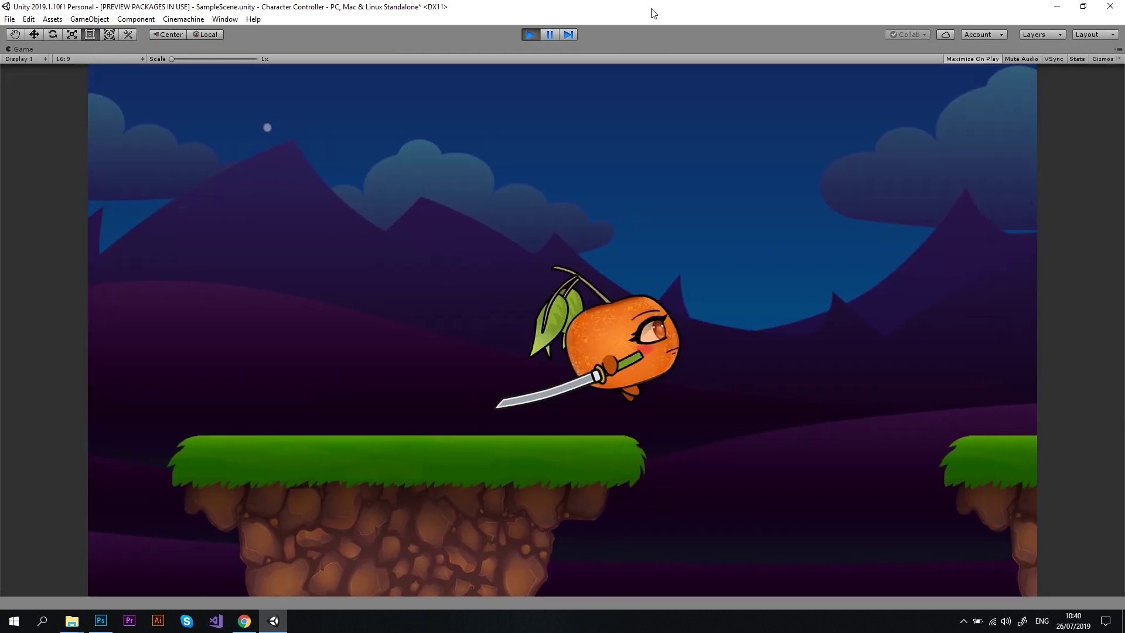
{"action": "key", "text": "Left"}
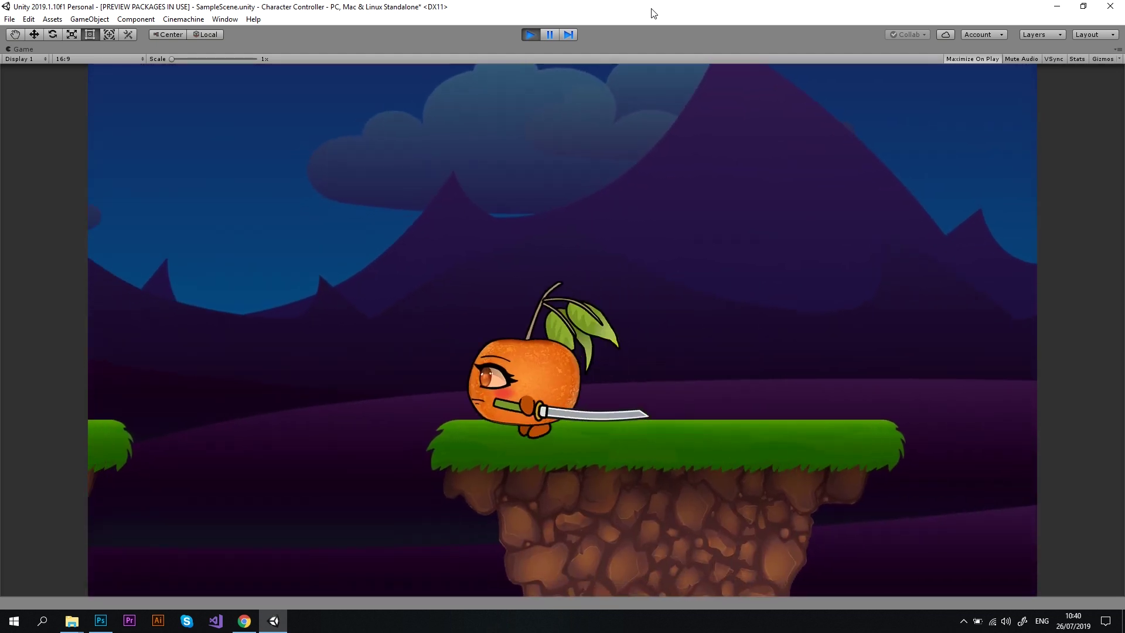
{"action": "key", "text": "Up"}
{"action": "key", "text": "Right"}
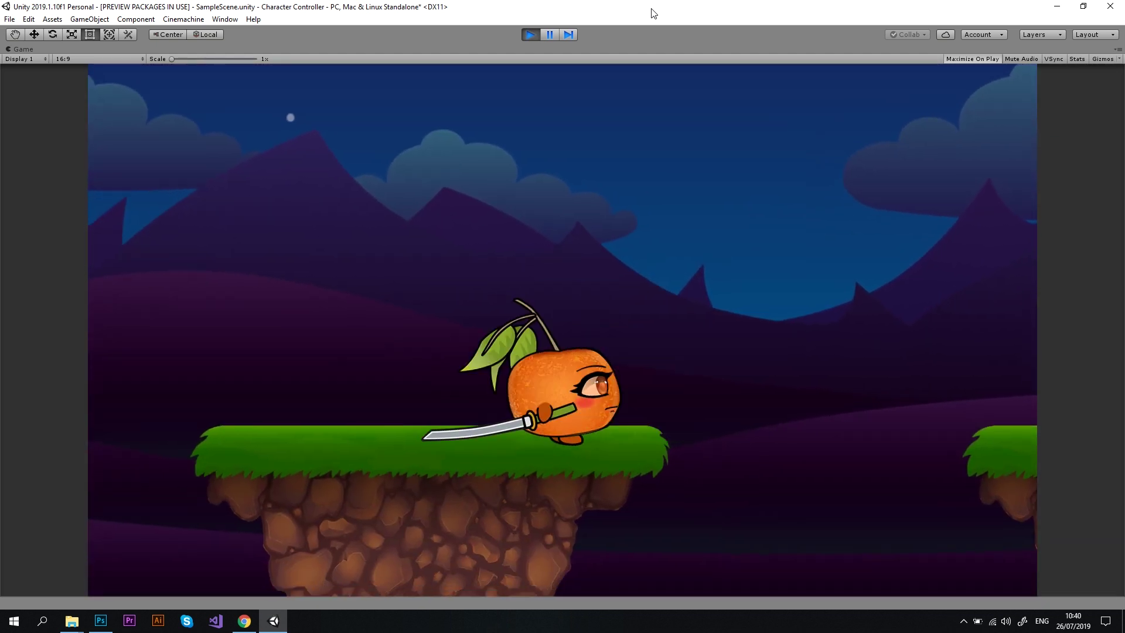
{"action": "key", "text": "Up"}
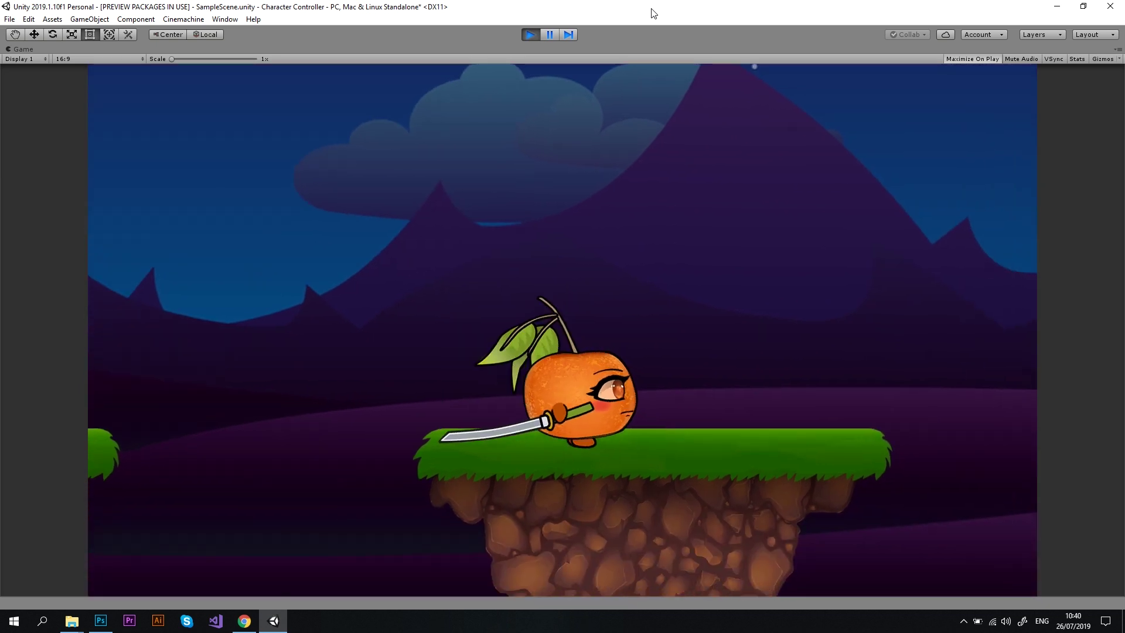
{"action": "left_click", "coordinate": [530, 34]}
Set CM vcam1's Dead Zone Width to 0.3 and its Dead Zone Height to 0.1.
{"action": "left_click", "coordinate": [53, 115]}
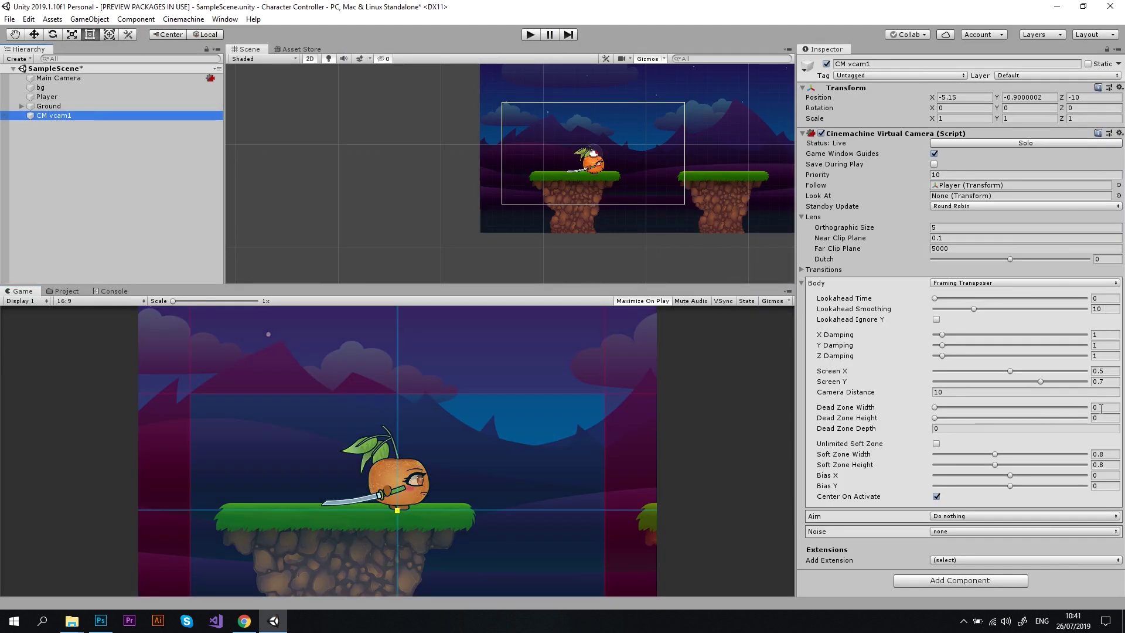
{"action": "mouse_move", "coordinate": [936, 406]}
{"action": "left_mouse_down"}
{"action": "mouse_move", "coordinate": [1011, 410]}
{"action": "mouse_move", "coordinate": [985, 410]}
{"action": "left_mouse_up"}
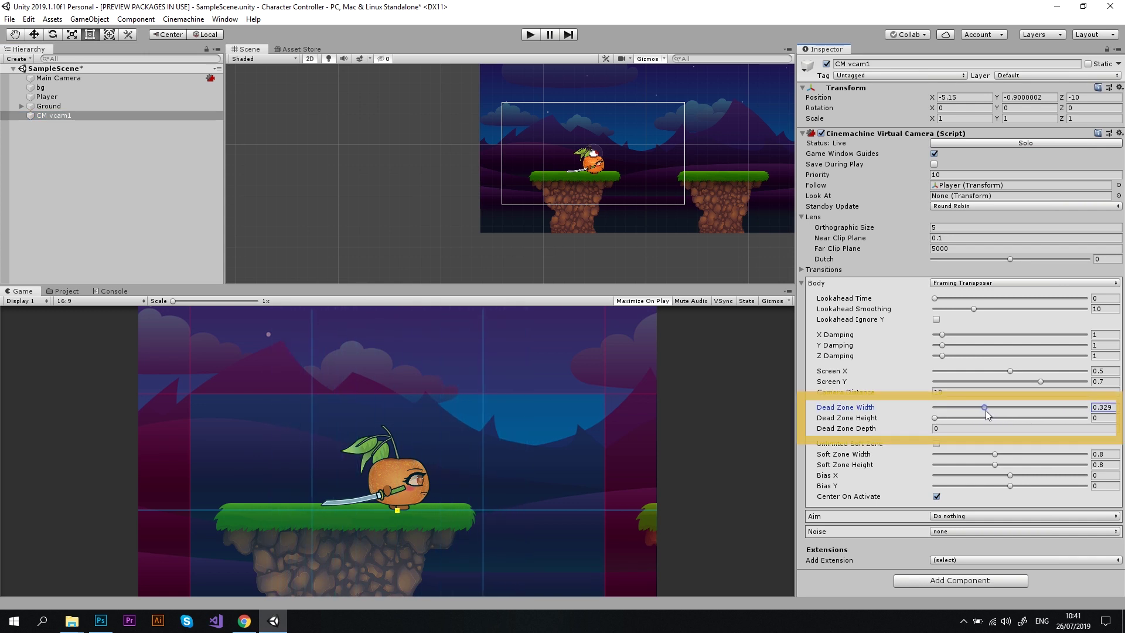
{"action": "left_click", "coordinate": [1105, 408]}
{"action": "type", "text": "0.3"}
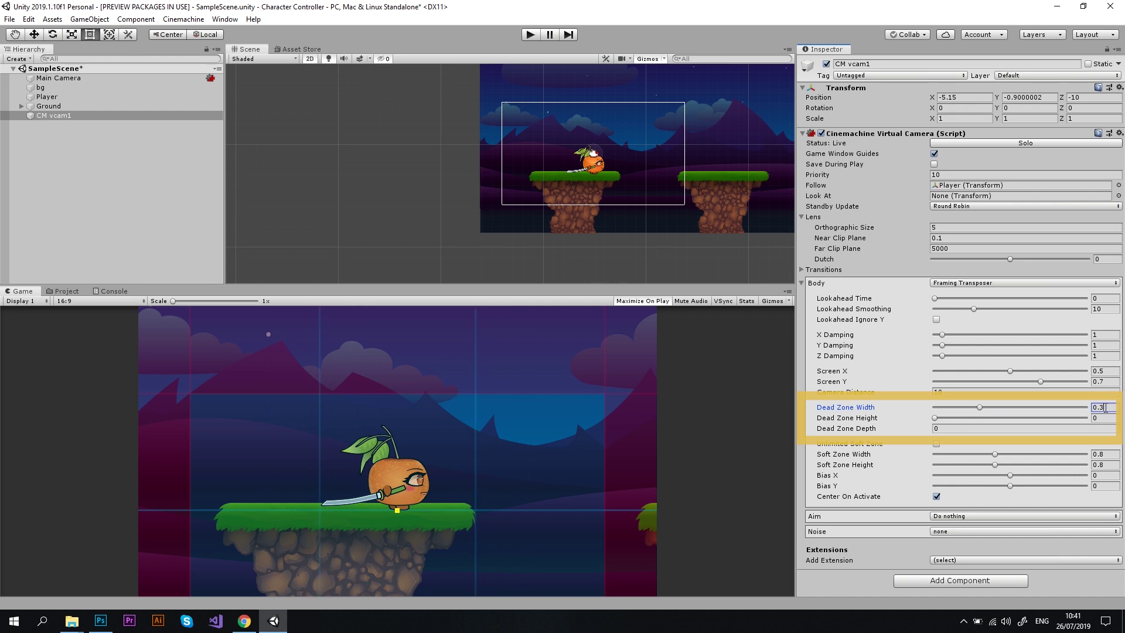
{"action": "left_click", "coordinate": [943, 420]}
{"action": "mouse_move", "coordinate": [944, 420]}
{"action": "left_mouse_down"}
{"action": "mouse_move", "coordinate": [996, 416]}
{"action": "mouse_move", "coordinate": [943, 416]}
{"action": "left_mouse_up"}
{"action": "double_click", "coordinate": [1102, 417]}
{"action": "type", "text": "0.1"}
Play-test the dead zone by running the character back and forth across the platform.
{"action": "left_click", "coordinate": [530, 34]}
{"action": "key", "text": "Right"}
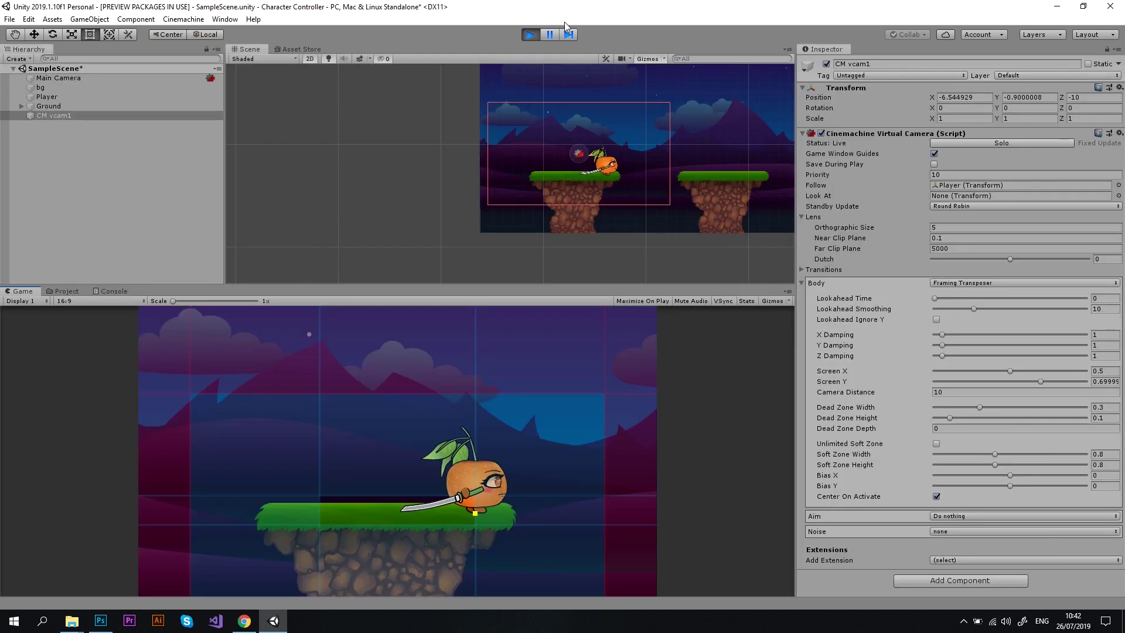
{"action": "key", "text": "Left"}
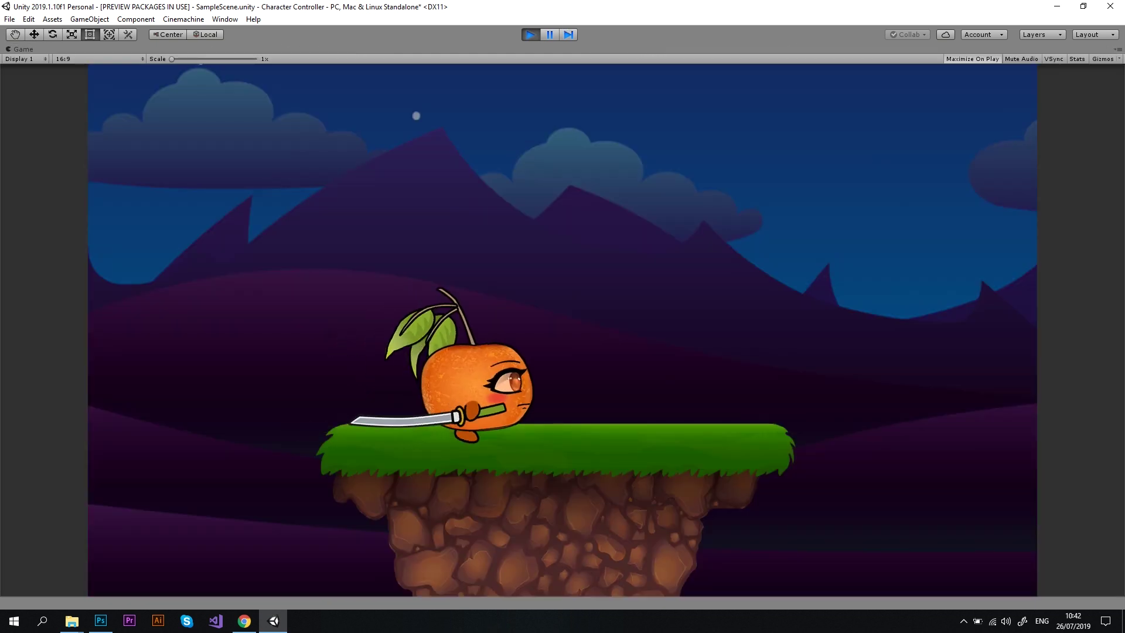
{"action": "key", "text": "Right"}
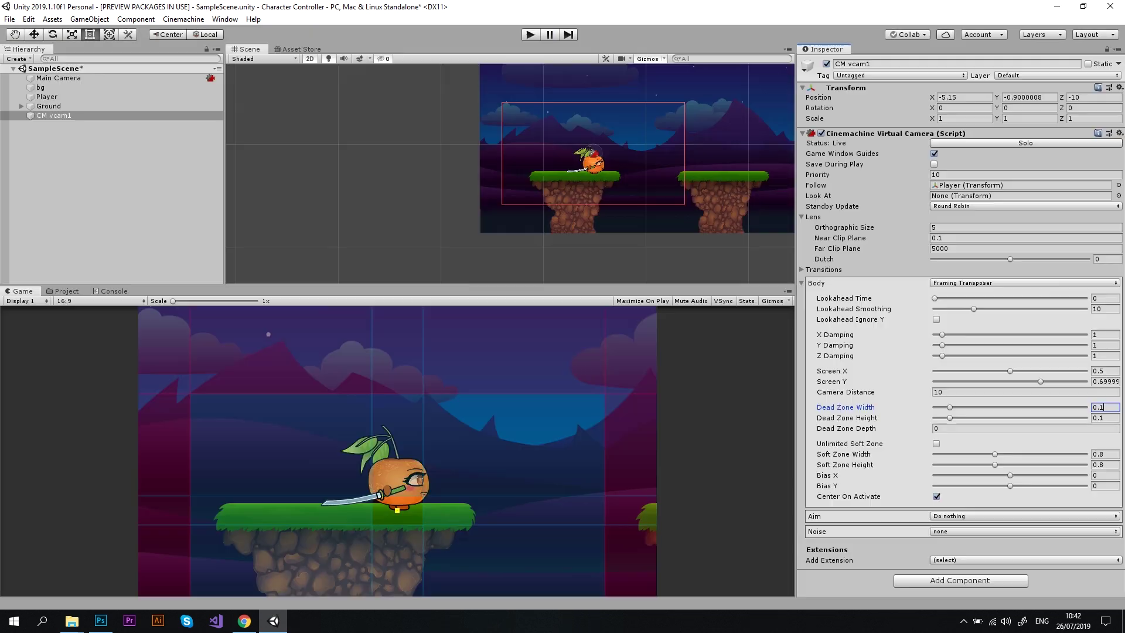
Set the Dead Zone Width to 0.15 and play-test the camera with a run and a jump.
{"action": "type", "text": "5"}
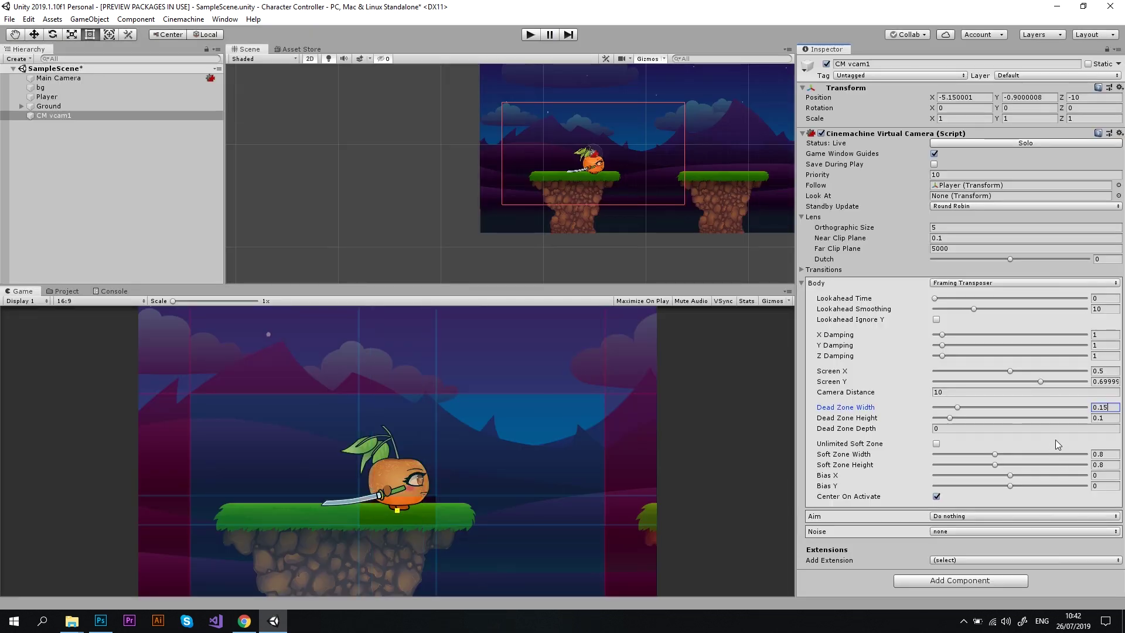
{"action": "key", "text": "Right"}
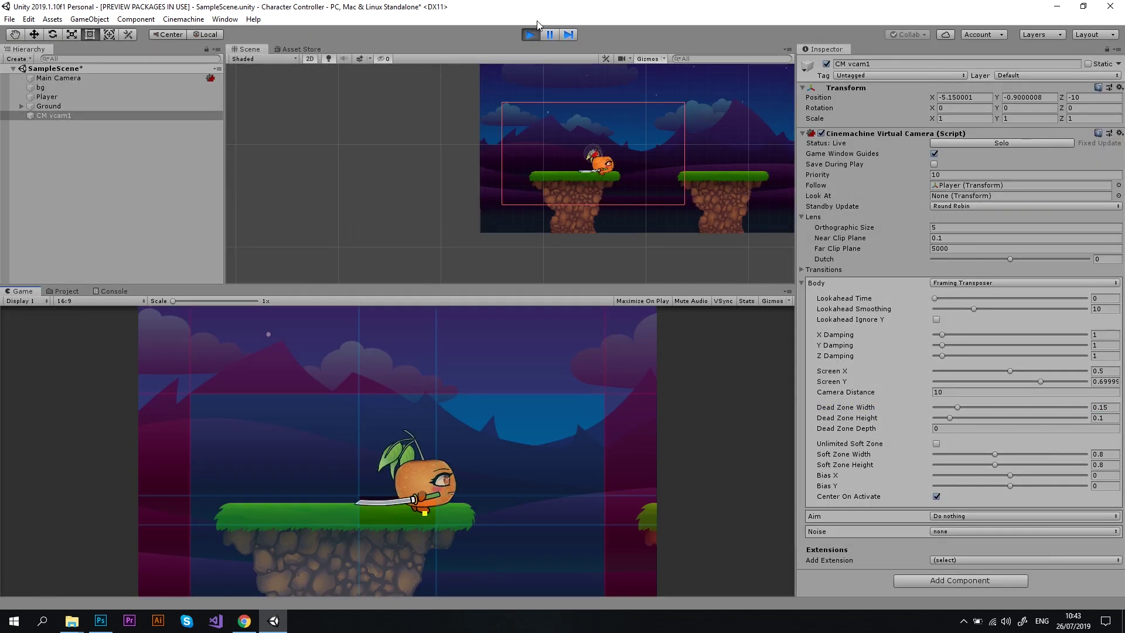
{"action": "key", "text": "space"}
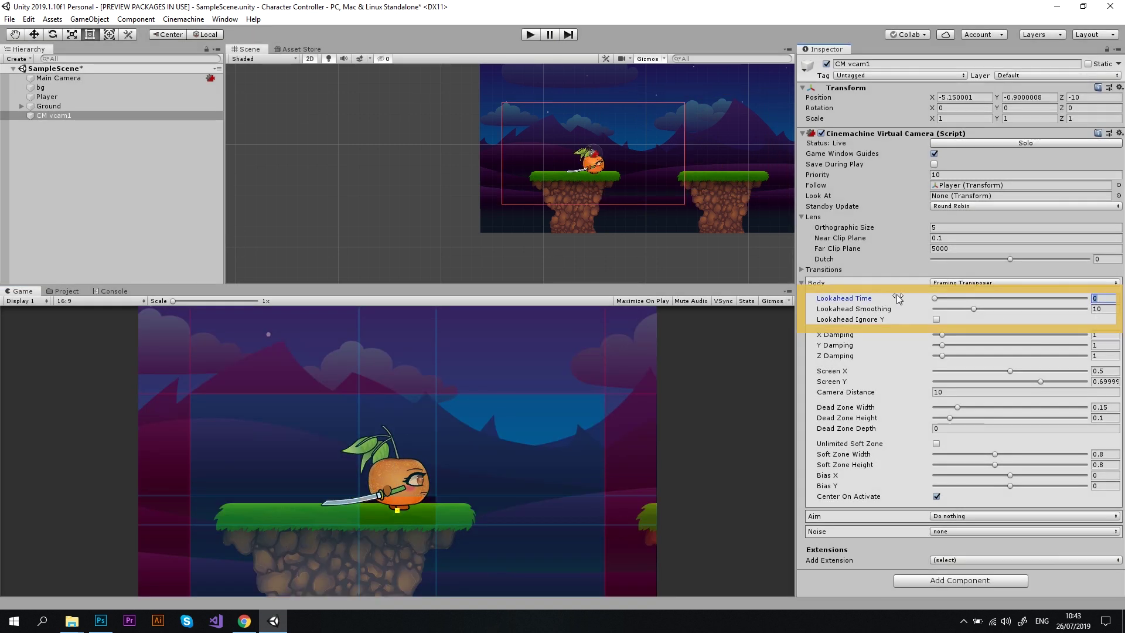
Set the virtual camera's Lookahead Time to 0.5 and play-test the effect.
{"action": "left_click", "coordinate": [941, 299]}
{"action": "left_click_drag", "start_coordinate": [973, 298], "coordinate": [1039, 299]}
{"action": "left_click", "coordinate": [1105, 298]}
{"action": "type", "text": "0.5"}
{"action": "left_click", "coordinate": [530, 35]}
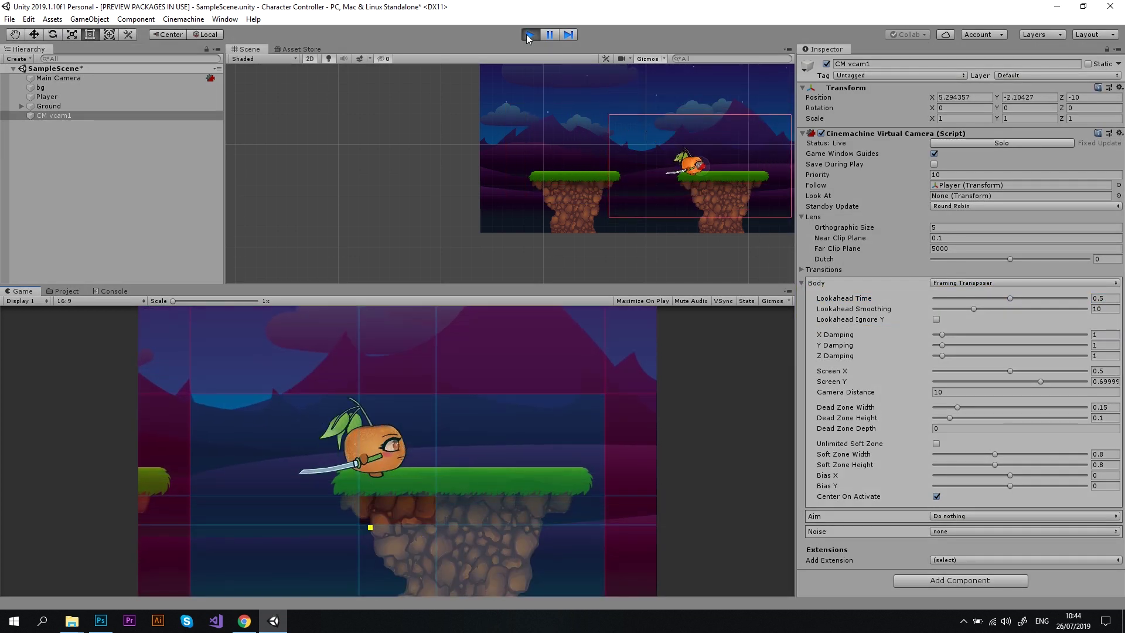
End the play test, set Lookahead Time to 0.2, and test the camera again while the character jumps.
{"action": "left_click", "coordinate": [530, 35]}
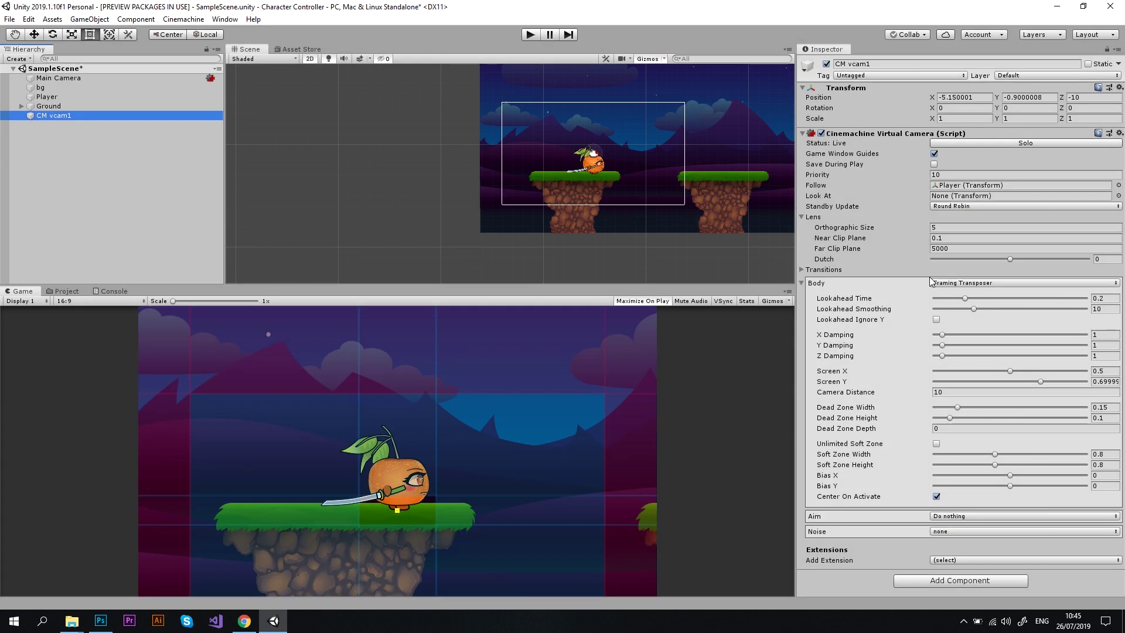
{"action": "left_click", "coordinate": [530, 34]}
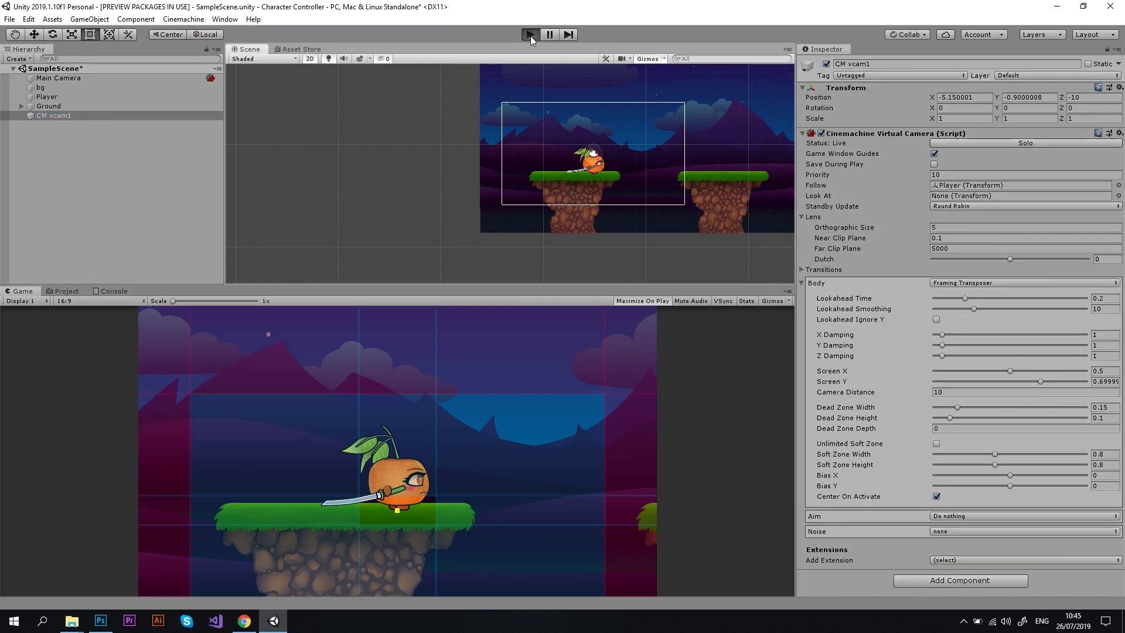
{"action": "key", "text": "space"}
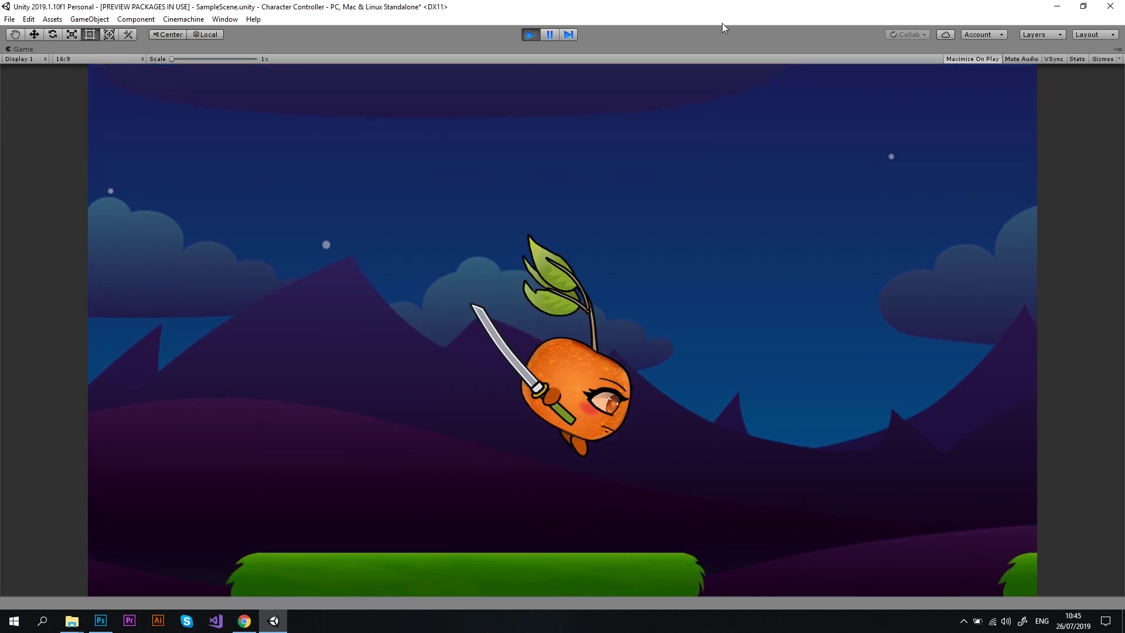
{"action": "key", "text": "space"}
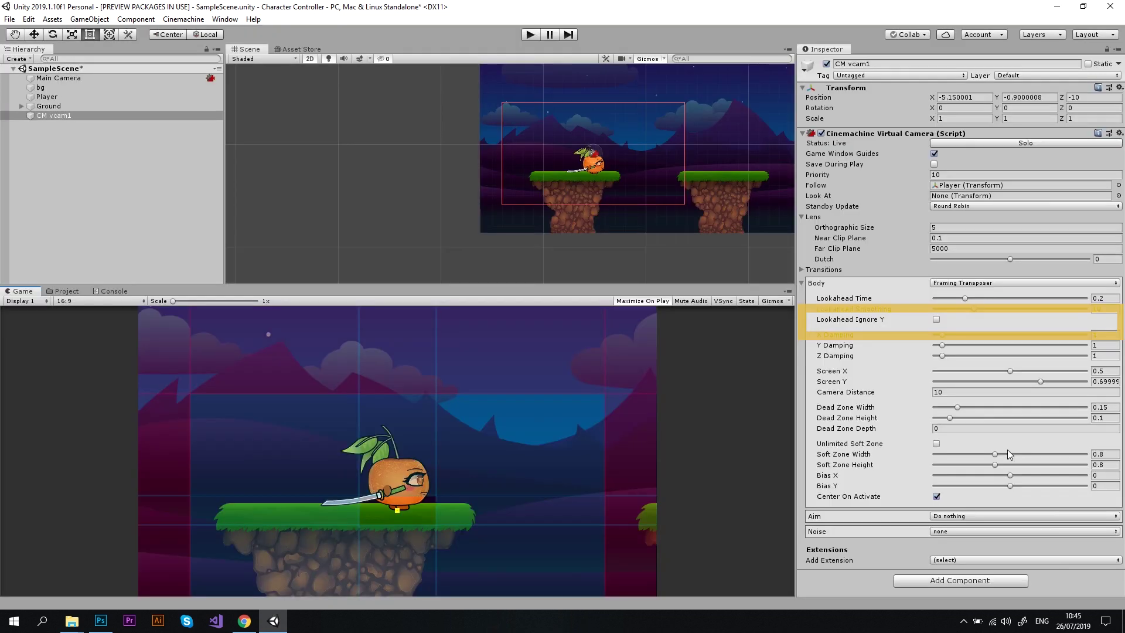
Enable Lookahead Ignore Y on the virtual camera and play-test the character's jump.
{"action": "left_click", "coordinate": [935, 319]}
{"action": "left_click", "coordinate": [531, 34]}
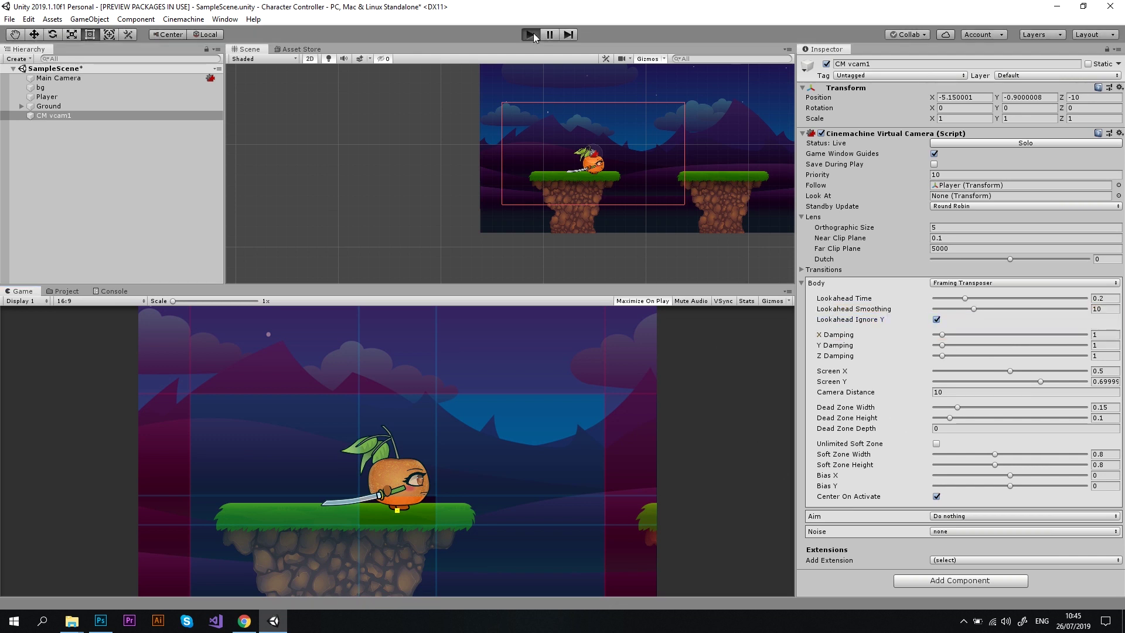
{"action": "key", "text": "space"}
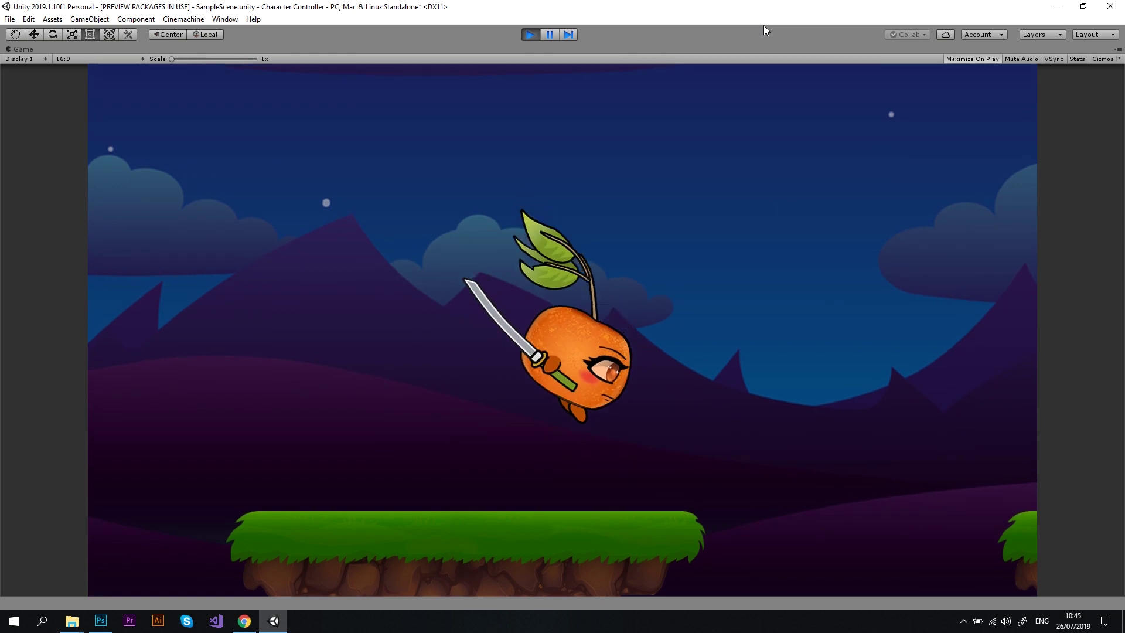
{"action": "key", "text": "space"}
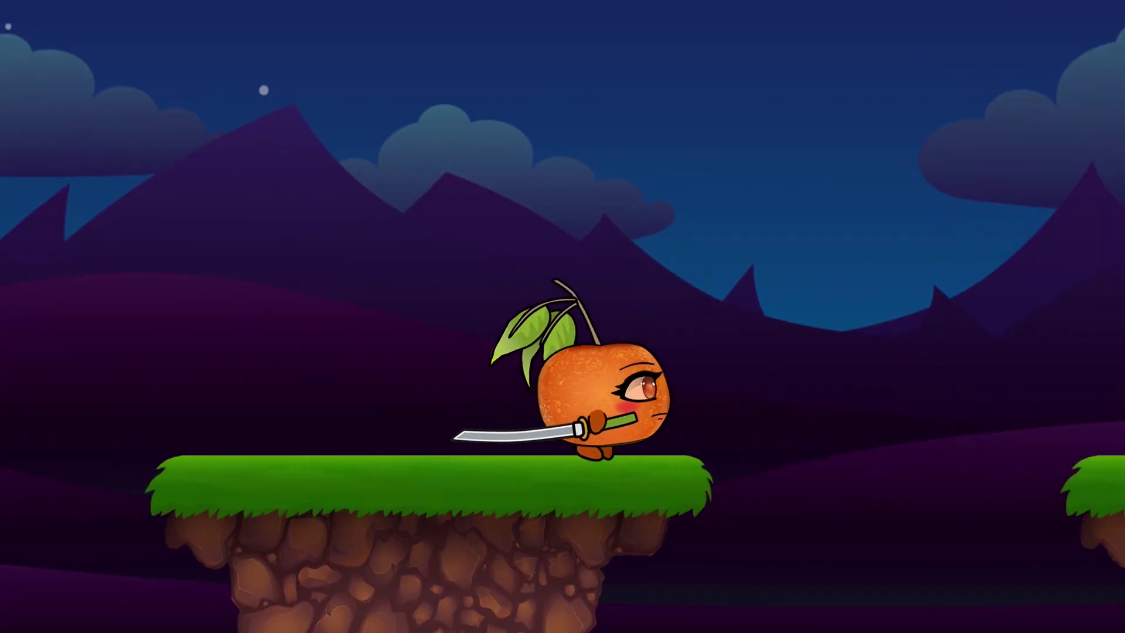
Check the camera's follow behaviour by jumping between the two platforms in both directions.
{"action": "key", "text": "space"}
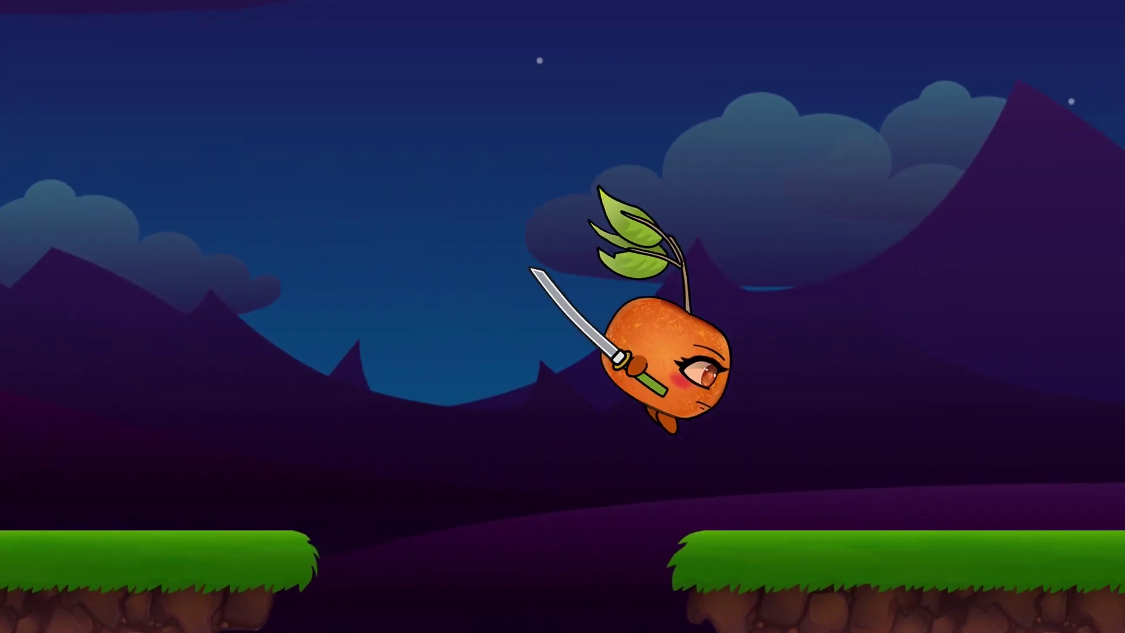
{"action": "key", "text": "space"}
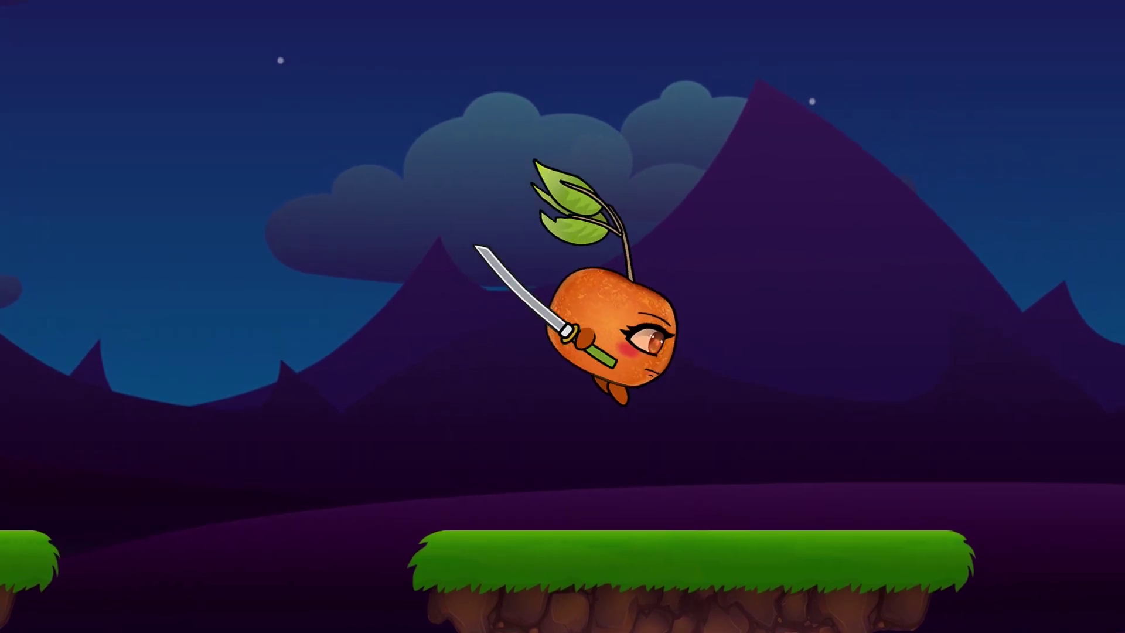
{"action": "key", "text": "Left"}
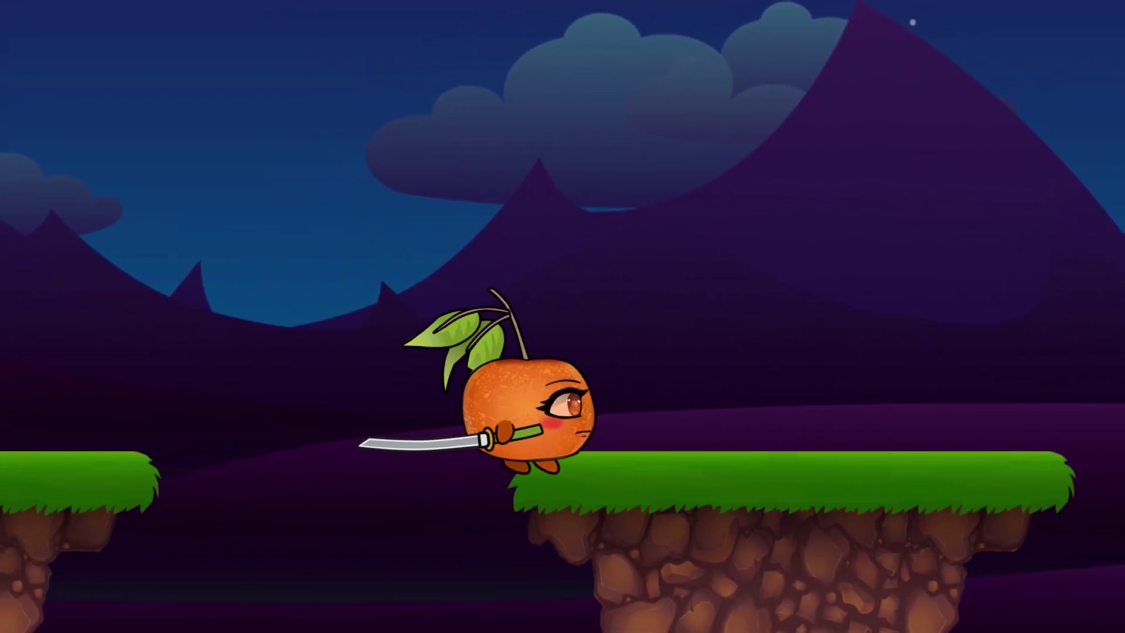
{"action": "key", "text": "space"}
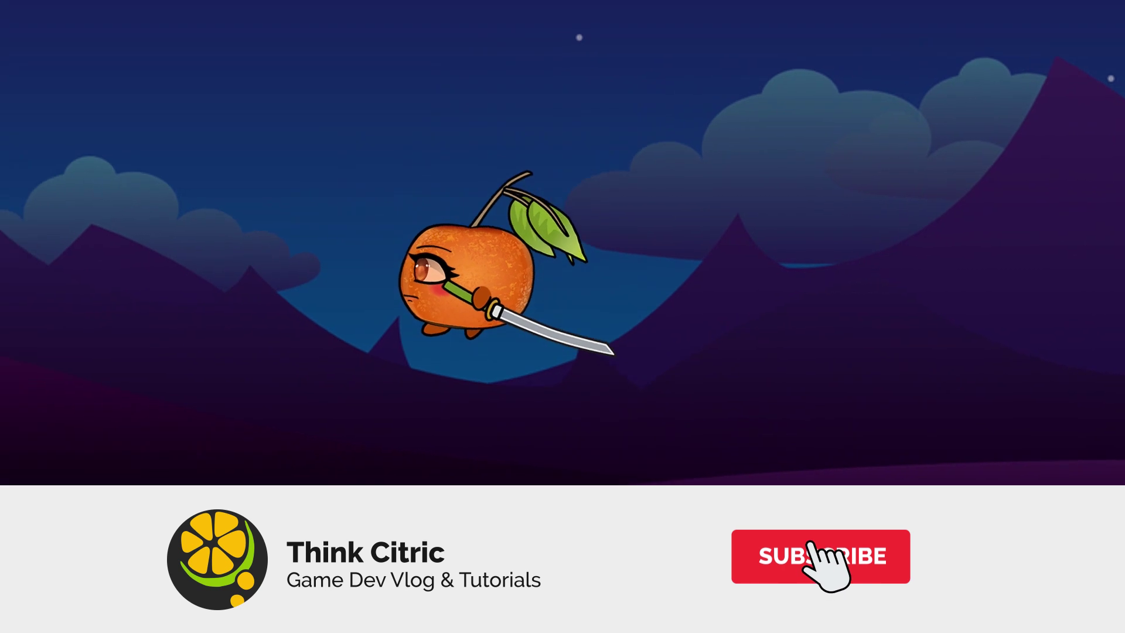
{"action": "key", "text": "Right"}
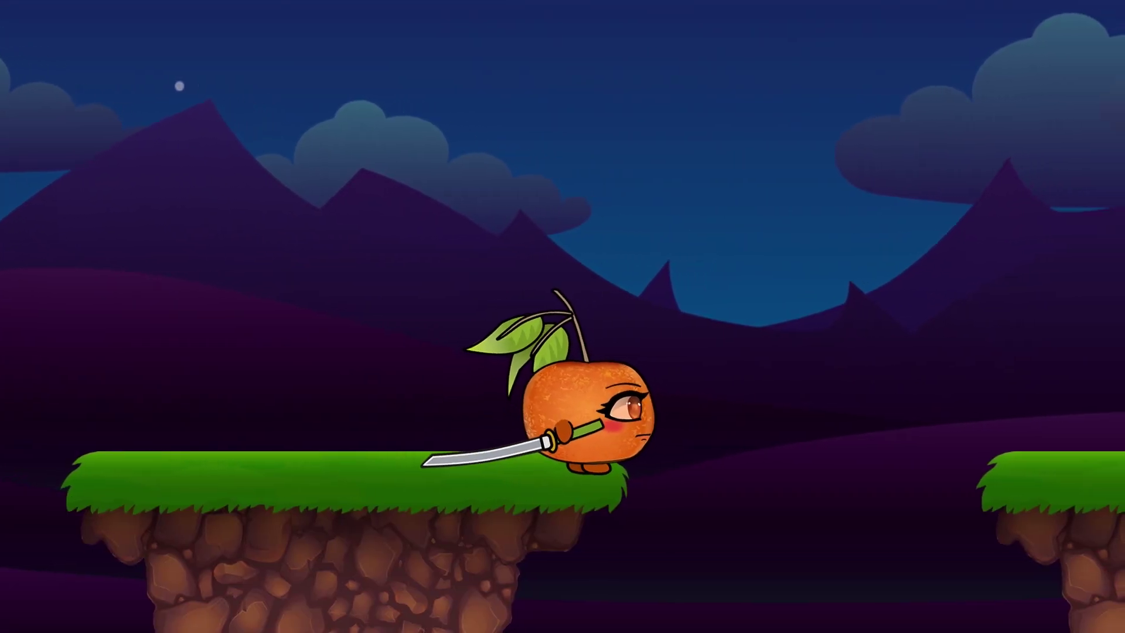